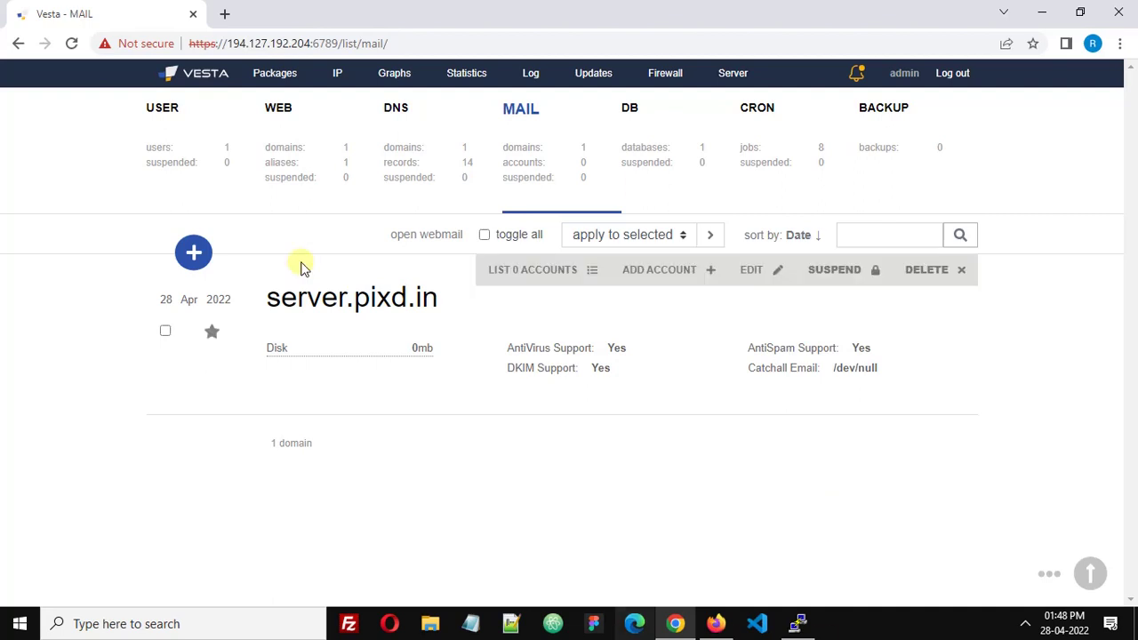
From Vesta CP's mail domains list, open webmail for server.pixd.in, which shows FILE NOT FOUND
{"action": "left_click", "coordinate": [167, 117]}
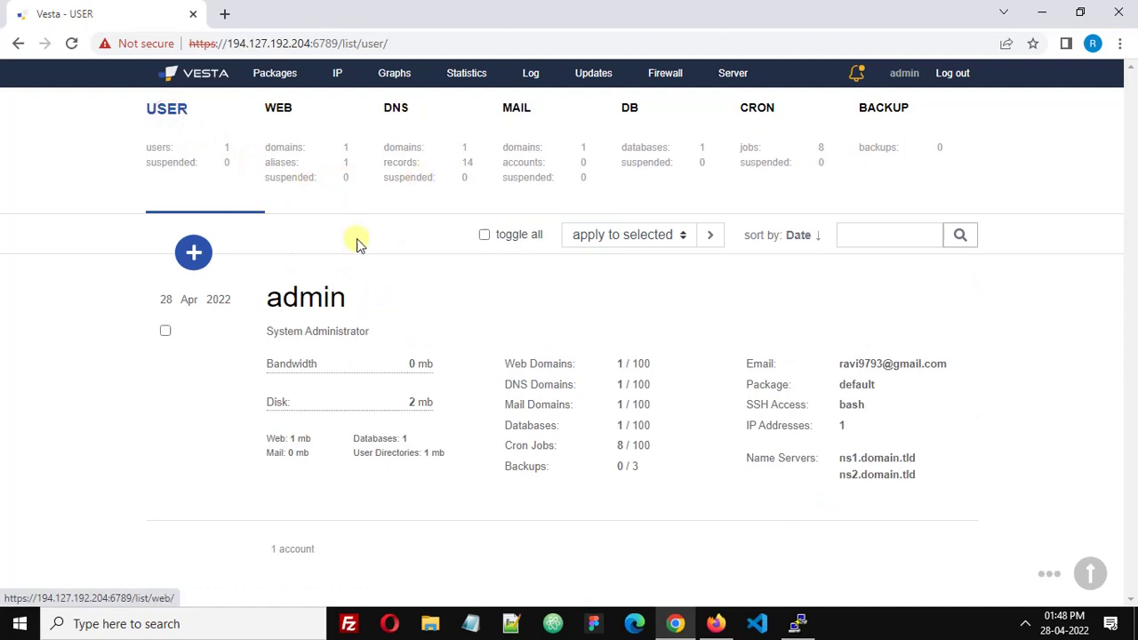
{"action": "left_click", "coordinate": [525, 158]}
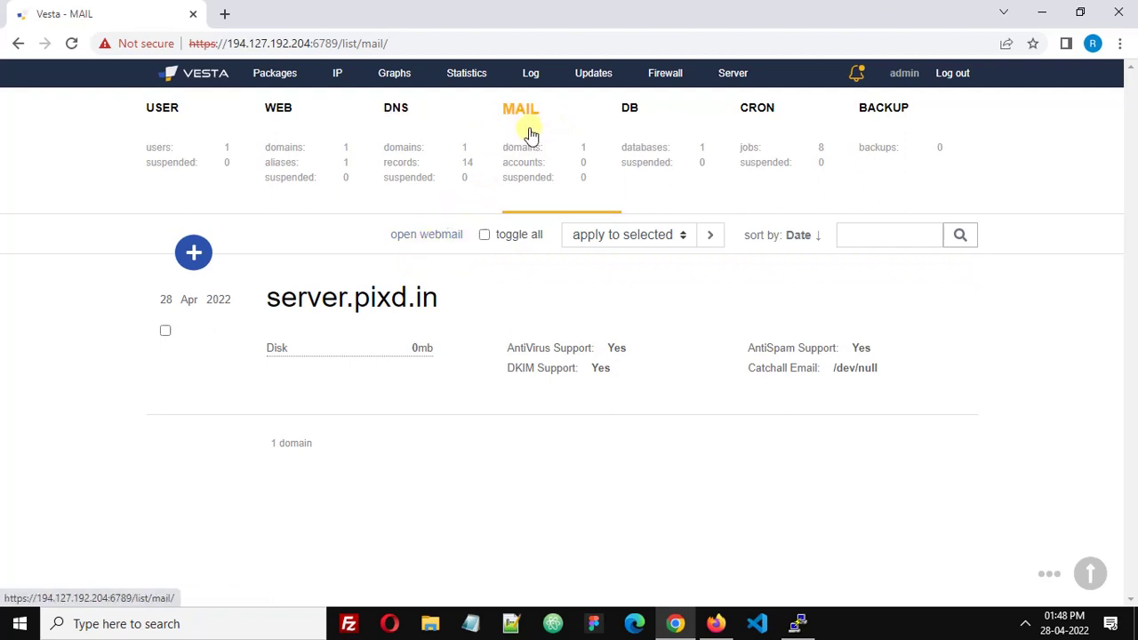
{"action": "left_click", "coordinate": [423, 245]}
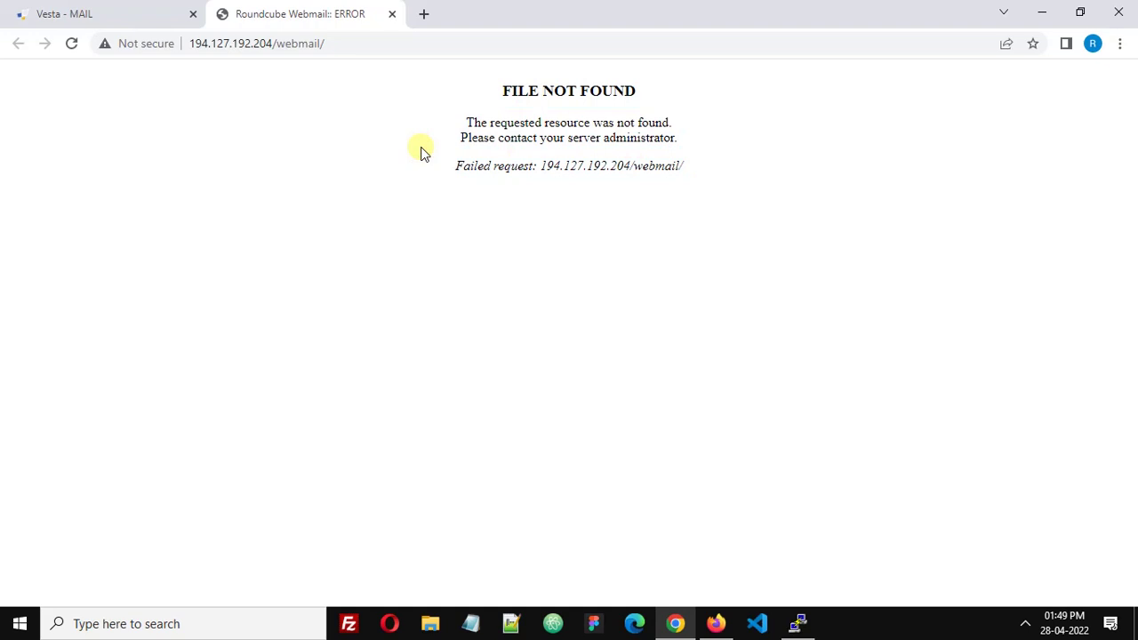
Log in to the server in PuTTY as root with the pasted password
{"action": "left_click", "coordinate": [798, 616]}
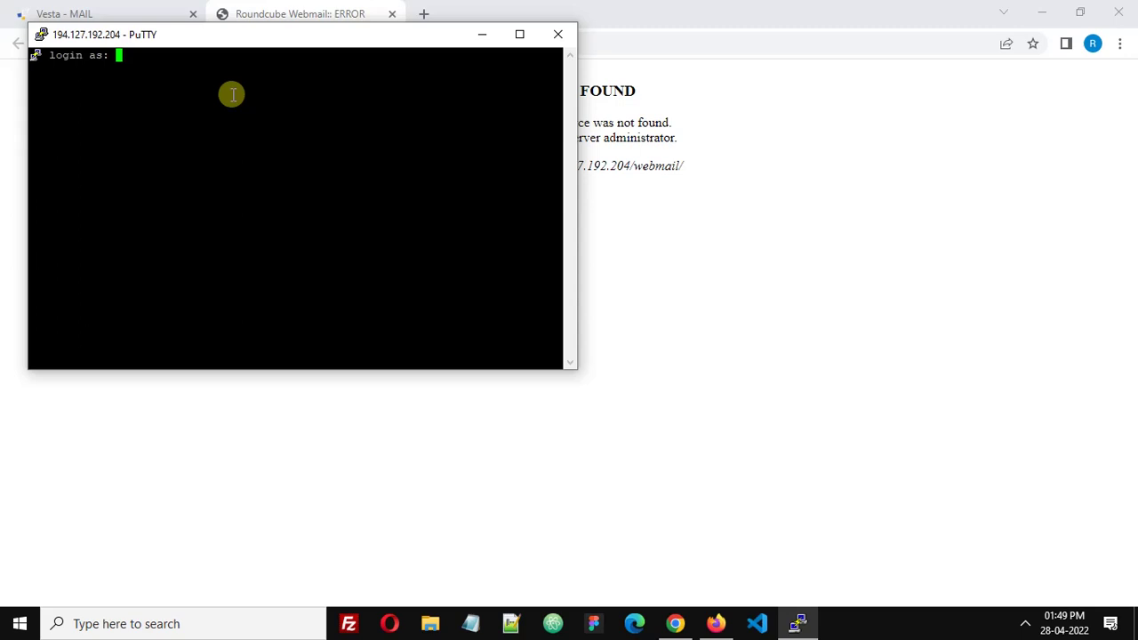
{"action": "type", "text": "root"}
{"action": "key", "text": "Return"}
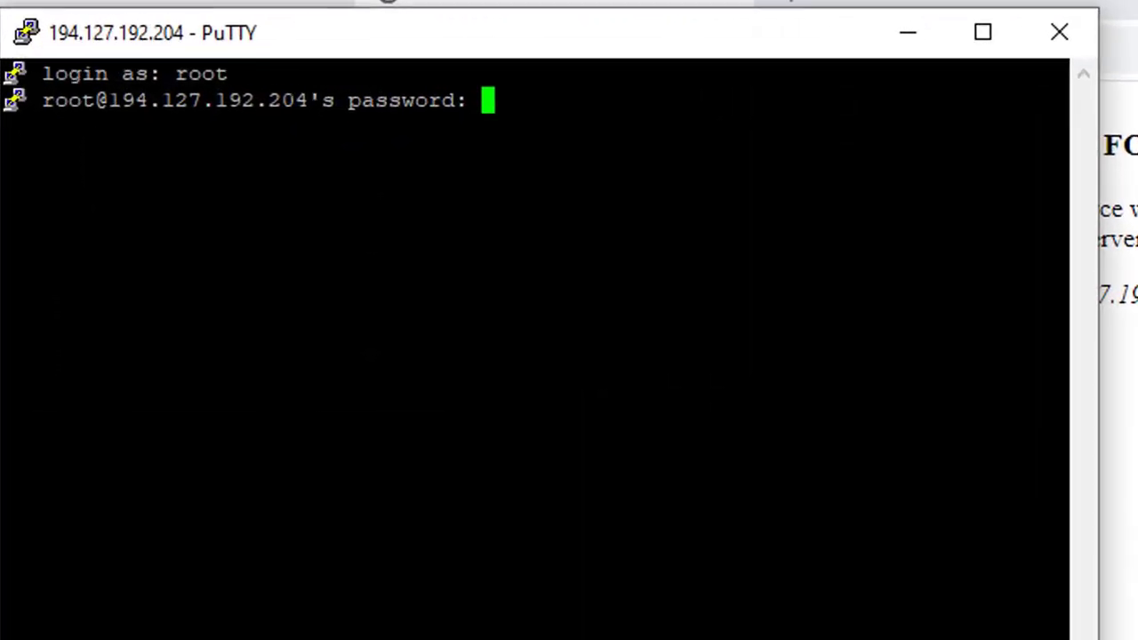
{"action": "left_click", "coordinate": [662, 115]}
{"action": "right_click", "coordinate": [662, 115]}
{"action": "key", "text": "Return"}
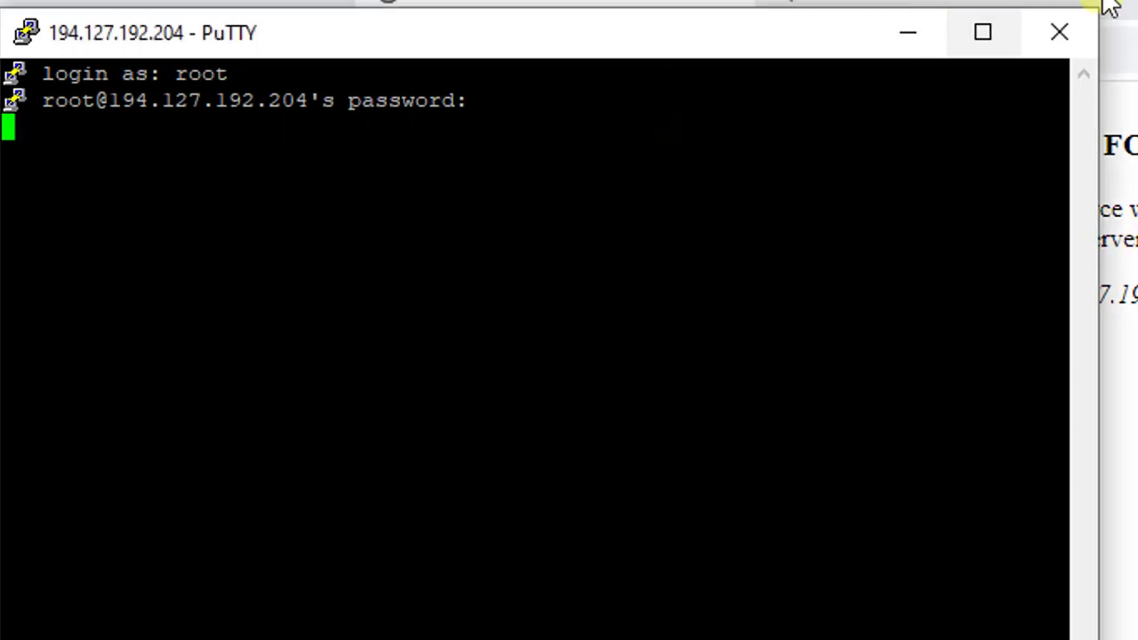
Maximize the root terminal and bring it back in front of the browser
{"action": "left_click", "coordinate": [1000, 27]}
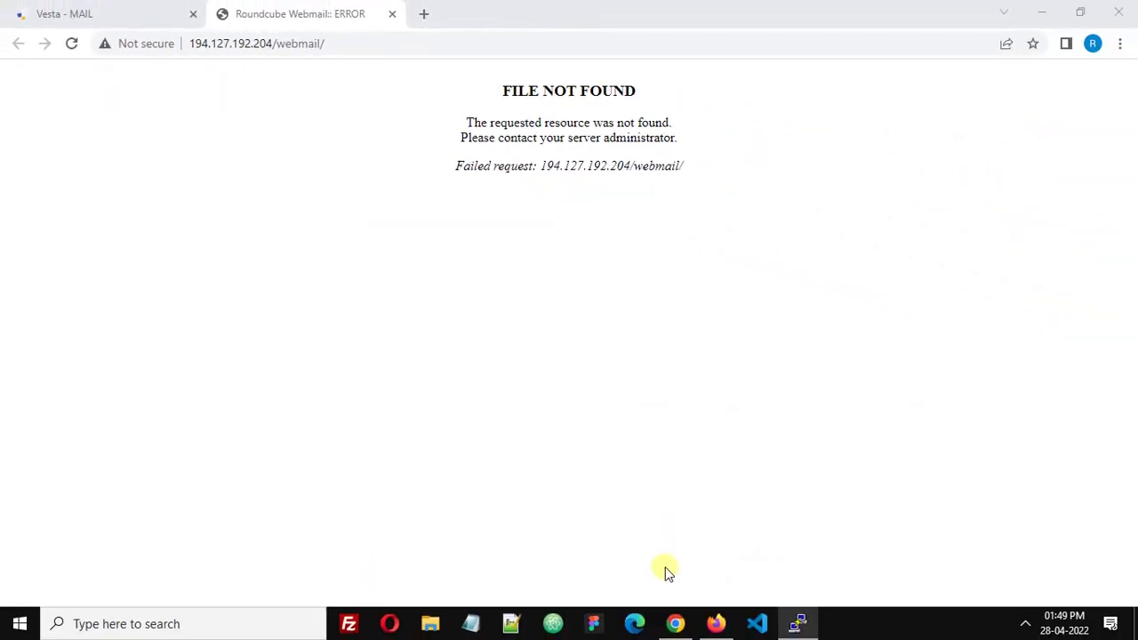
{"action": "left_click", "coordinate": [799, 626]}
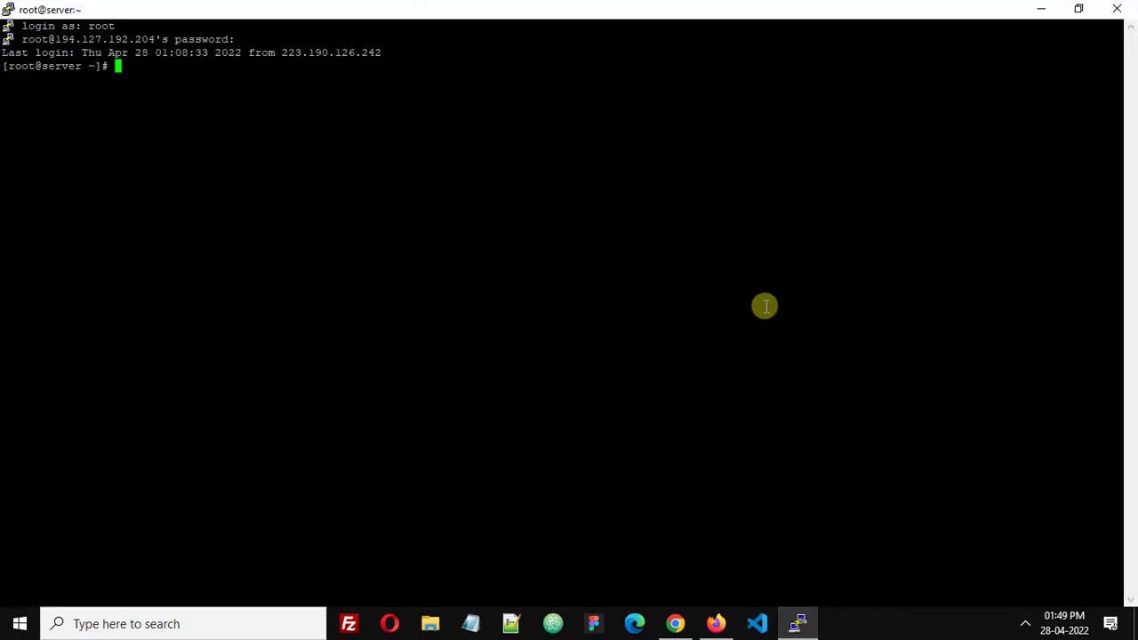
{"action": "left_click", "coordinate": [806, 629]}
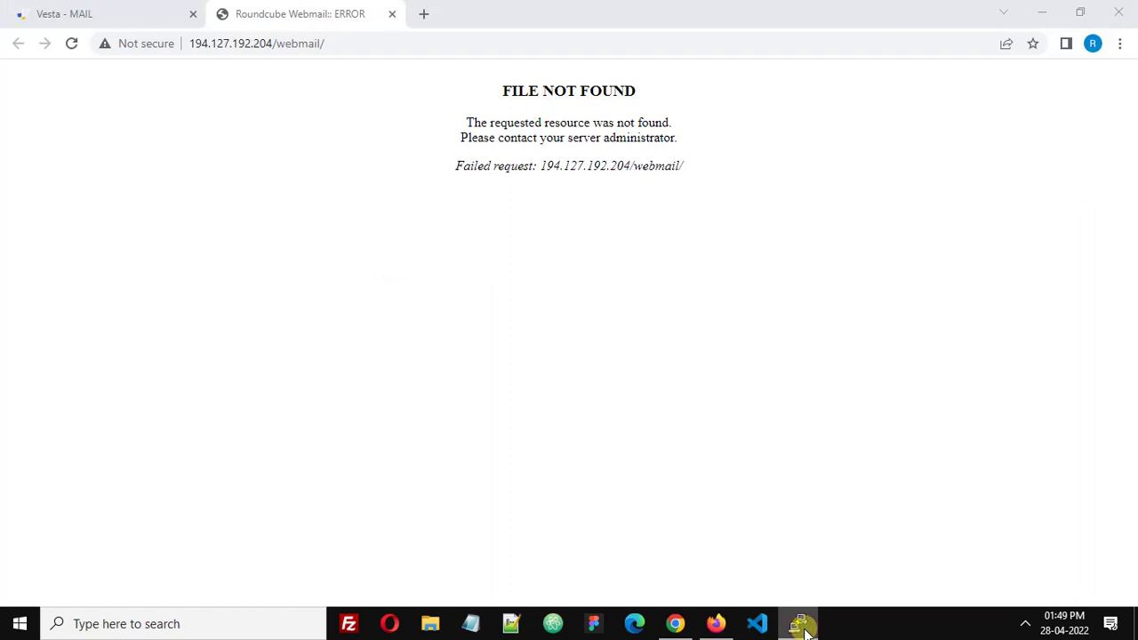
{"action": "left_click", "coordinate": [806, 629]}
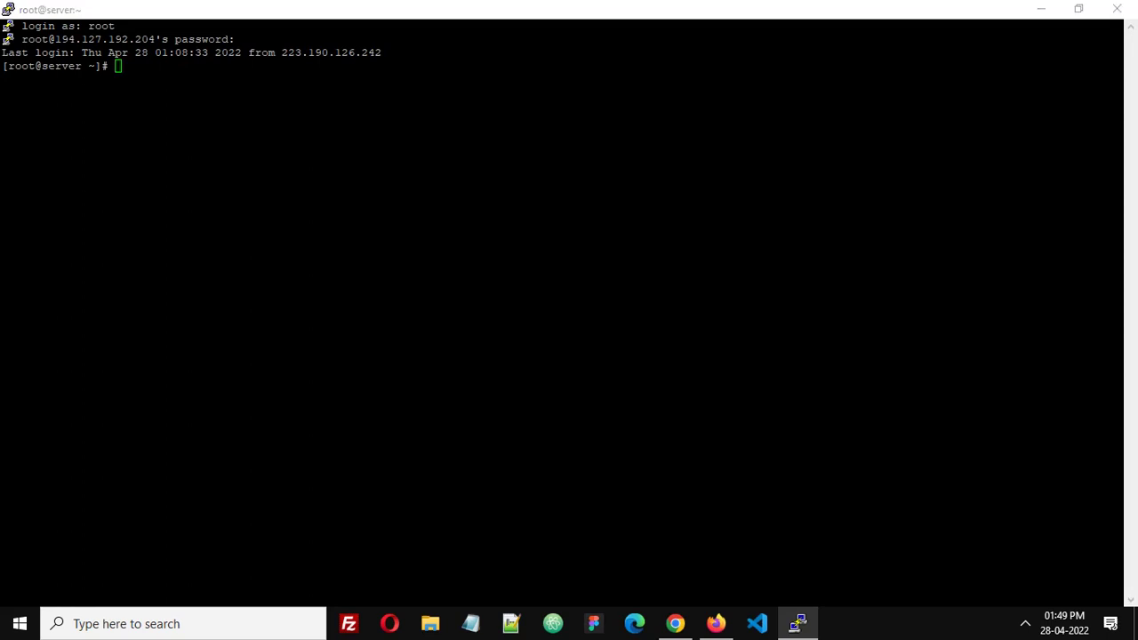
Change into /var/log/roundcubemail and list its log files
{"action": "left_click", "coordinate": [574, 140]}
{"action": "right_click", "coordinate": [574, 139]}
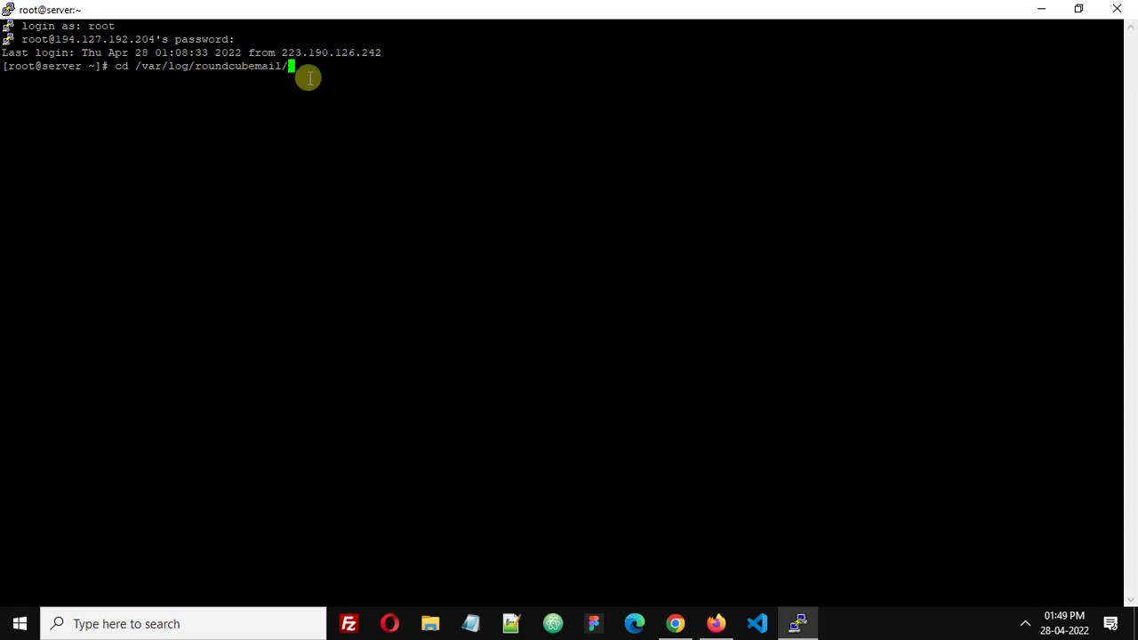
{"action": "key", "text": "Return"}
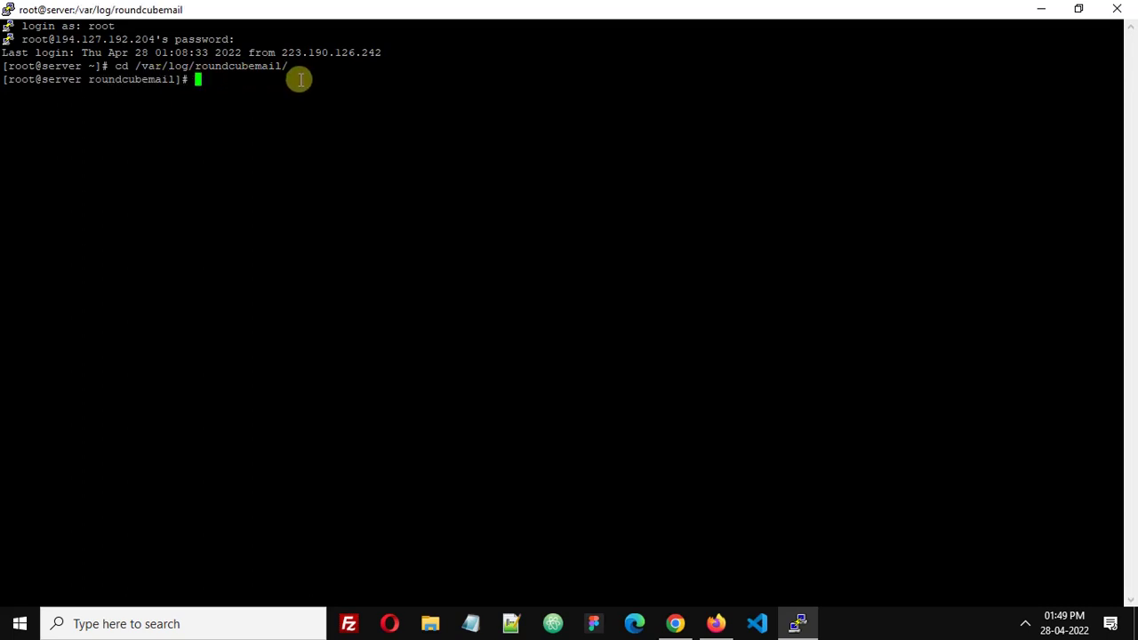
{"action": "type", "text": "ls"}
{"action": "key", "text": "Return"}
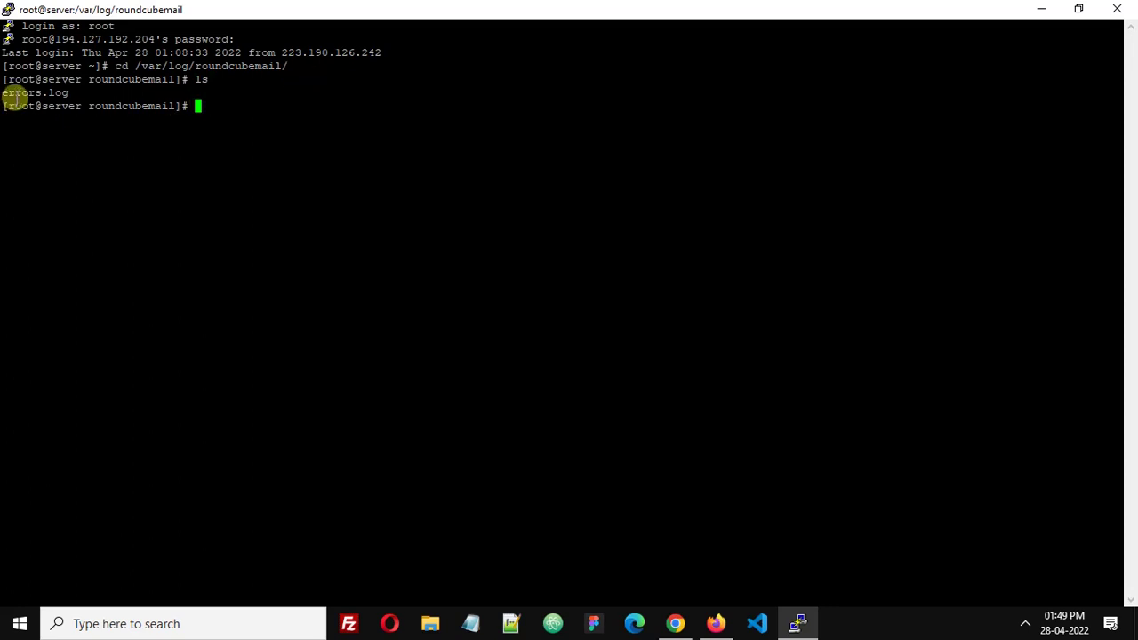
Tail errors.log to reveal repeated 'Error loading template for login' PHP errors
{"action": "left_click_drag", "start_coordinate": [4, 92], "coordinate": [67, 91]}
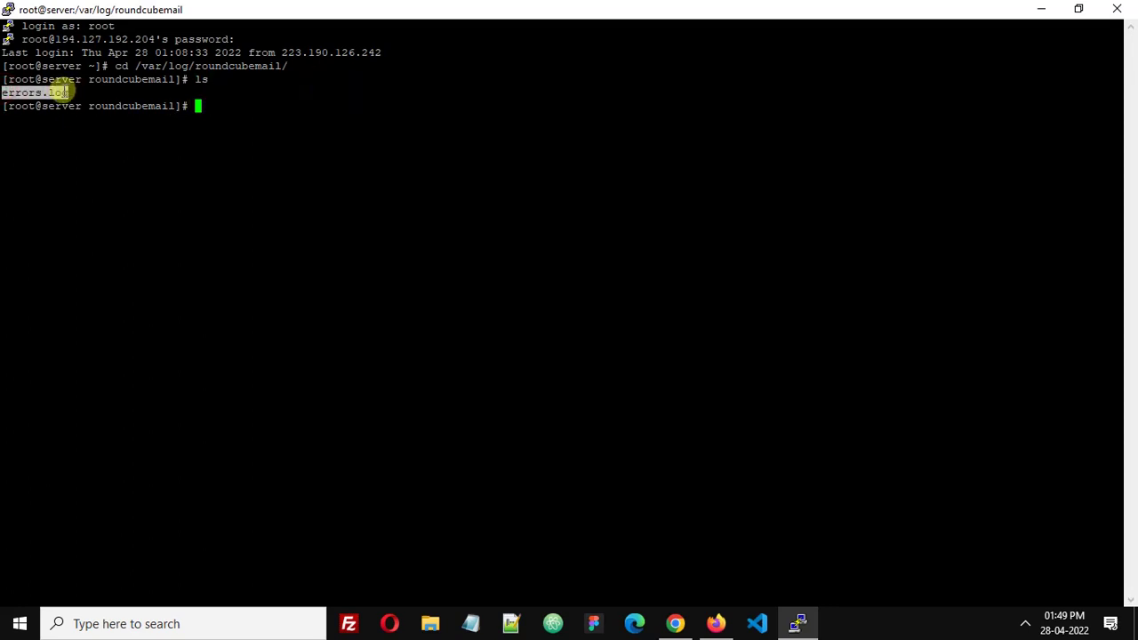
{"action": "left_click", "coordinate": [242, 105]}
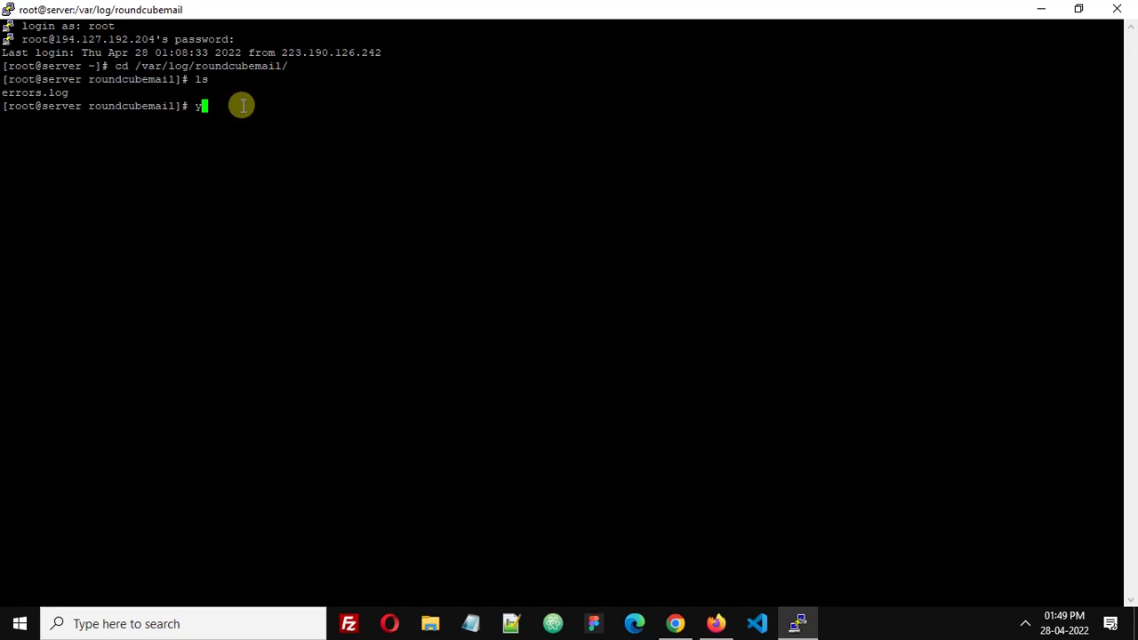
{"action": "type", "text": "tail"}
{"action": "right_click", "coordinate": [242, 105]}
{"action": "key", "text": "Return"}
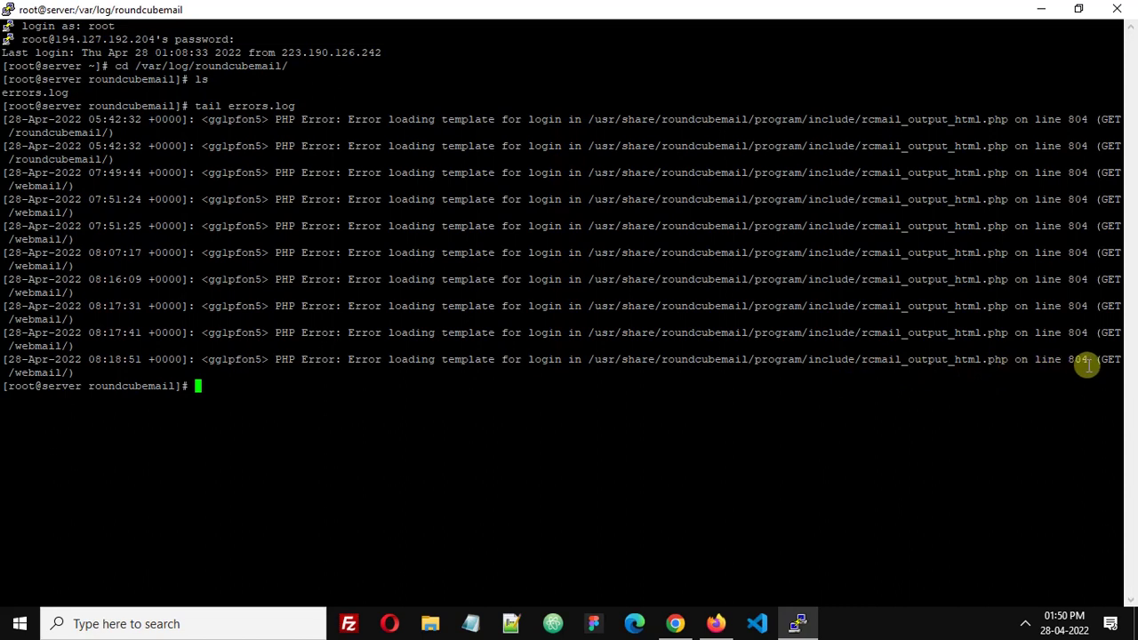
{"action": "left_click", "coordinate": [1034, 10]}
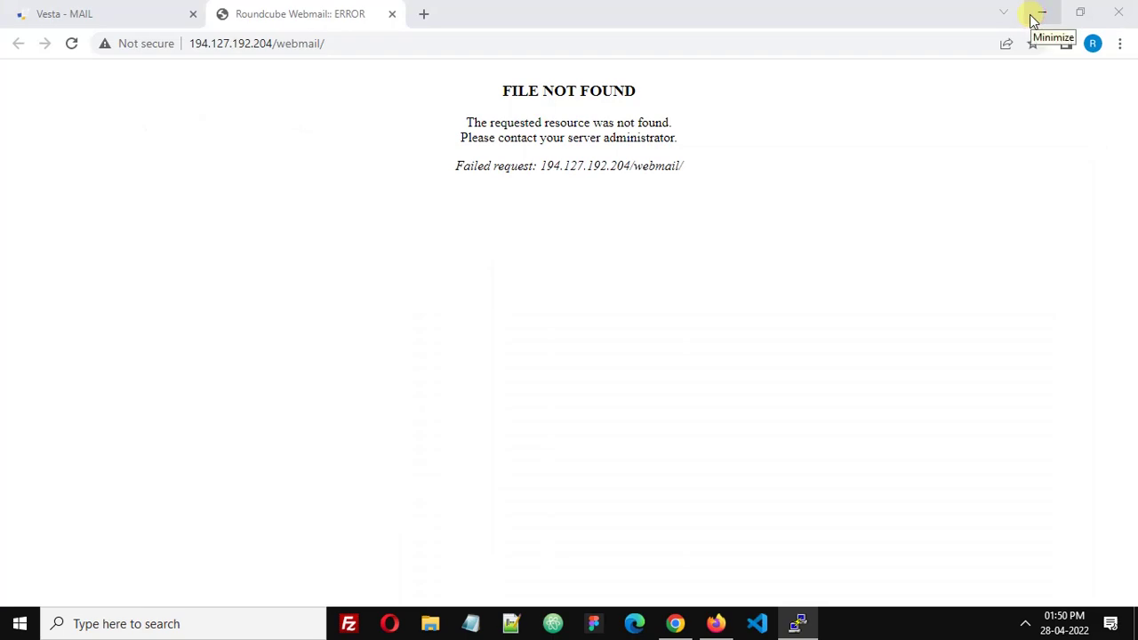
{"action": "left_click", "coordinate": [797, 620]}
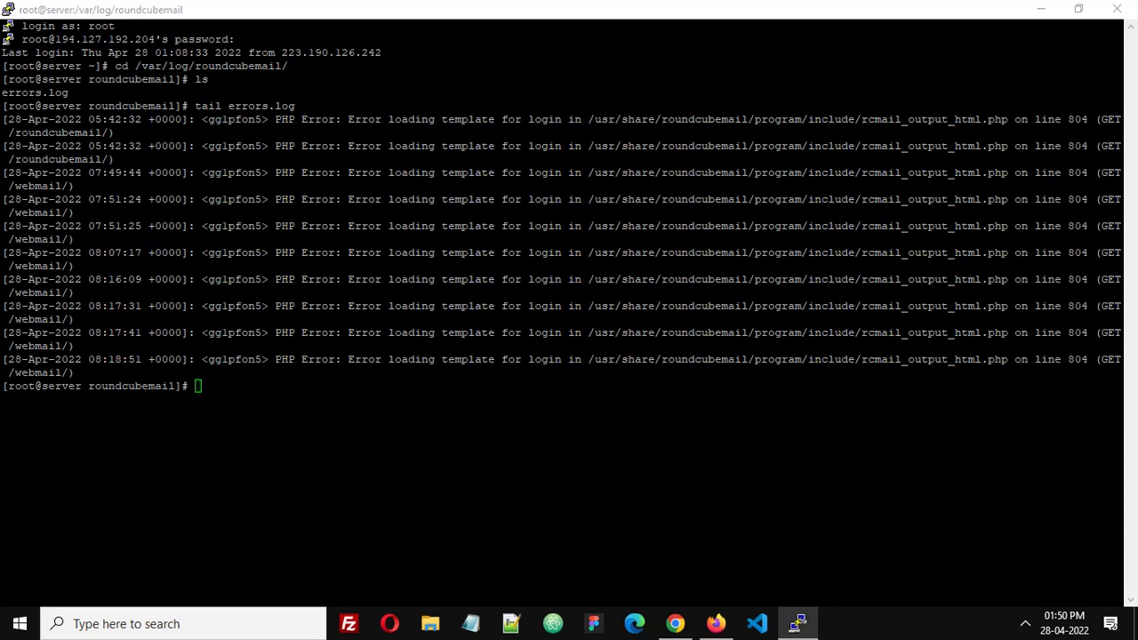
Change into the Roundcube skins folder and list the installed skins
{"action": "right_click", "coordinate": [293, 415]}
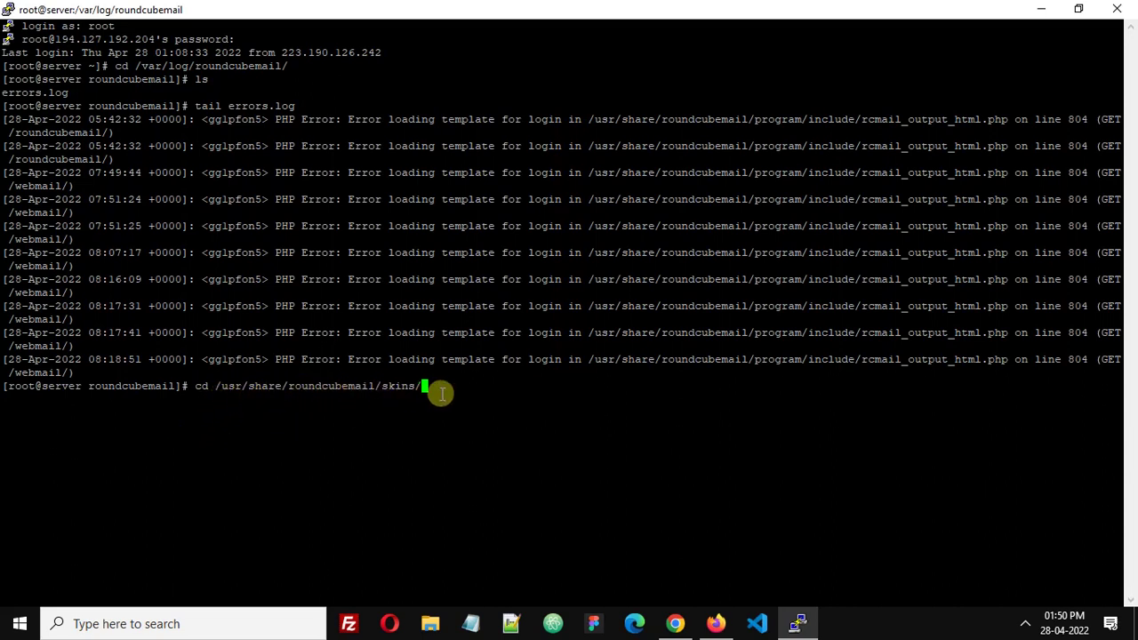
{"action": "key", "text": "Return"}
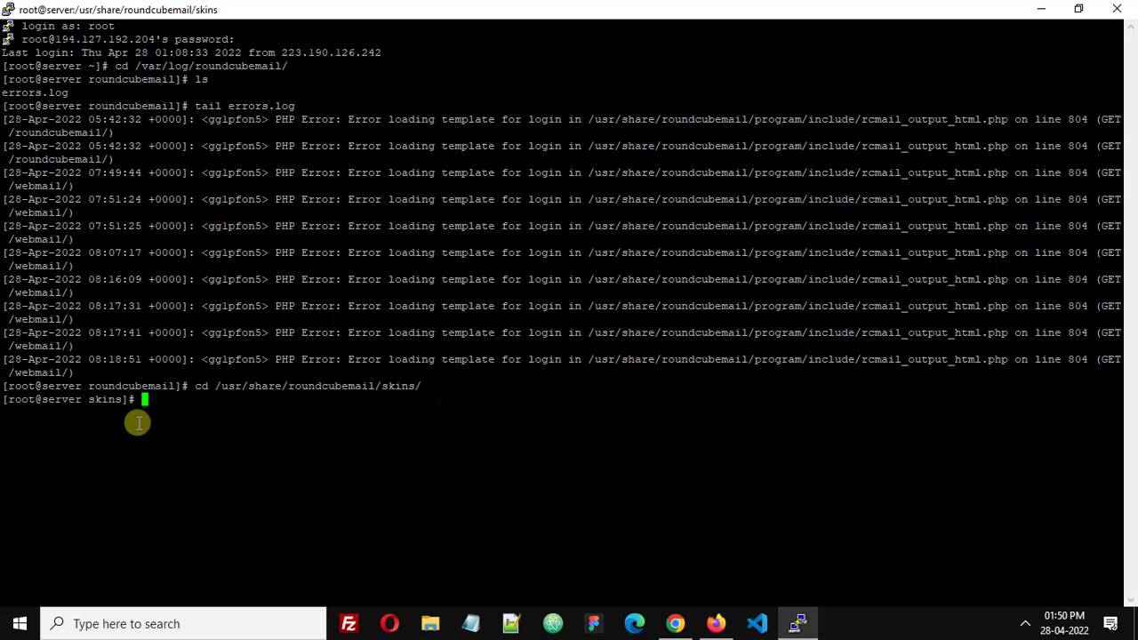
{"action": "type", "text": "ls"}
{"action": "key", "text": "Return"}
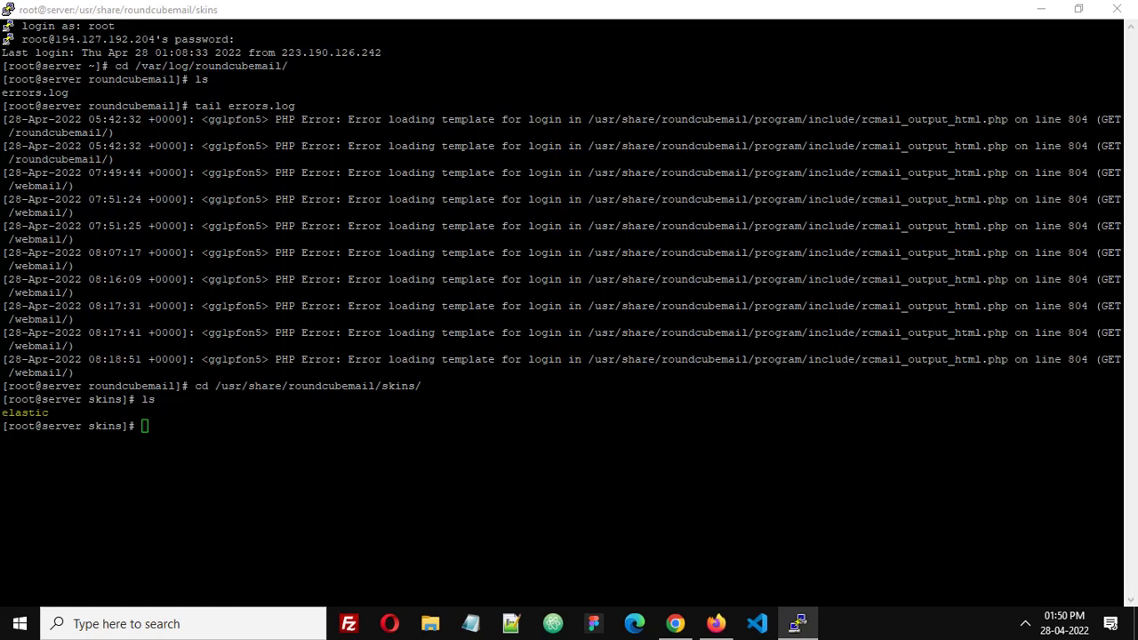
Move into /etc/roundcubemail, list its files, and enter nano config.inc.php
{"action": "right_click", "coordinate": [460, 446]}
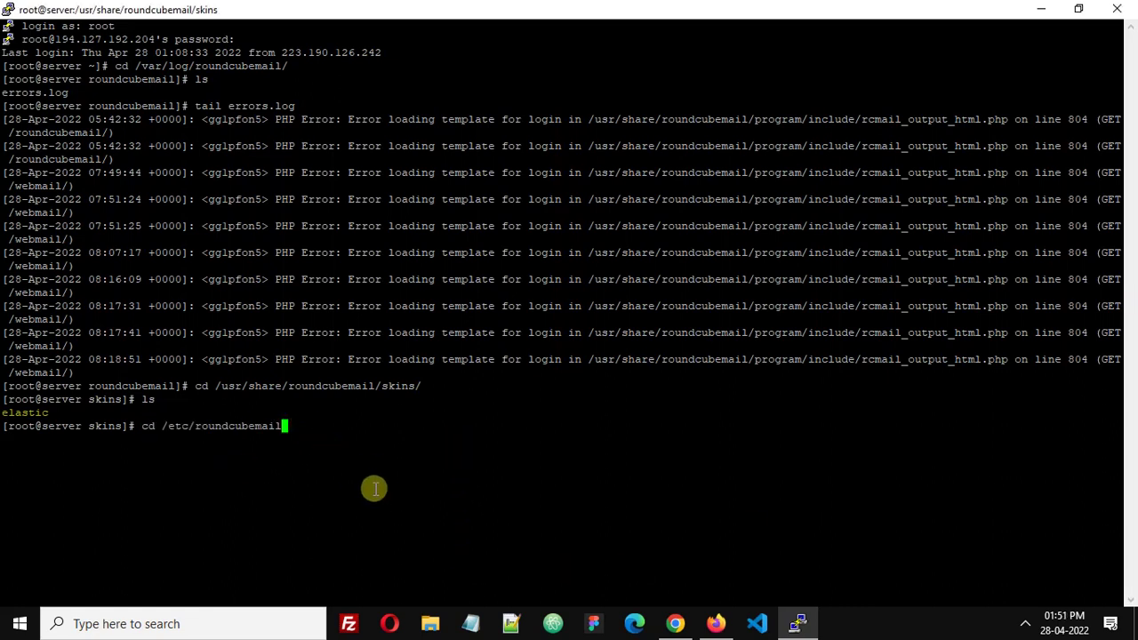
{"action": "key", "text": "Return"}
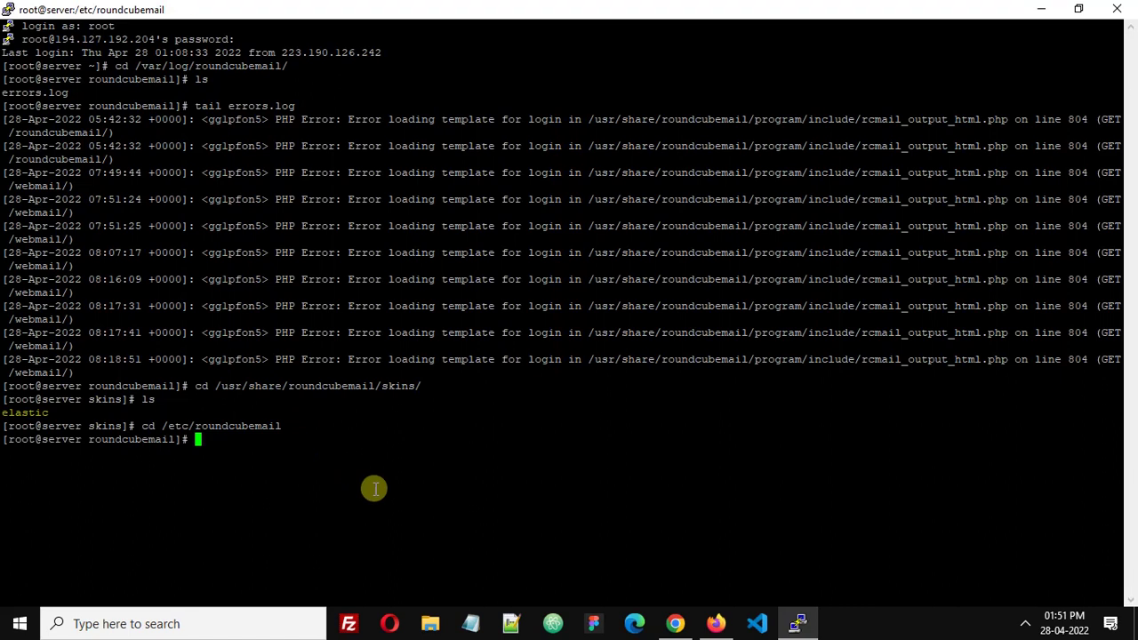
{"action": "type", "text": "ls"}
{"action": "key", "text": "Return"}
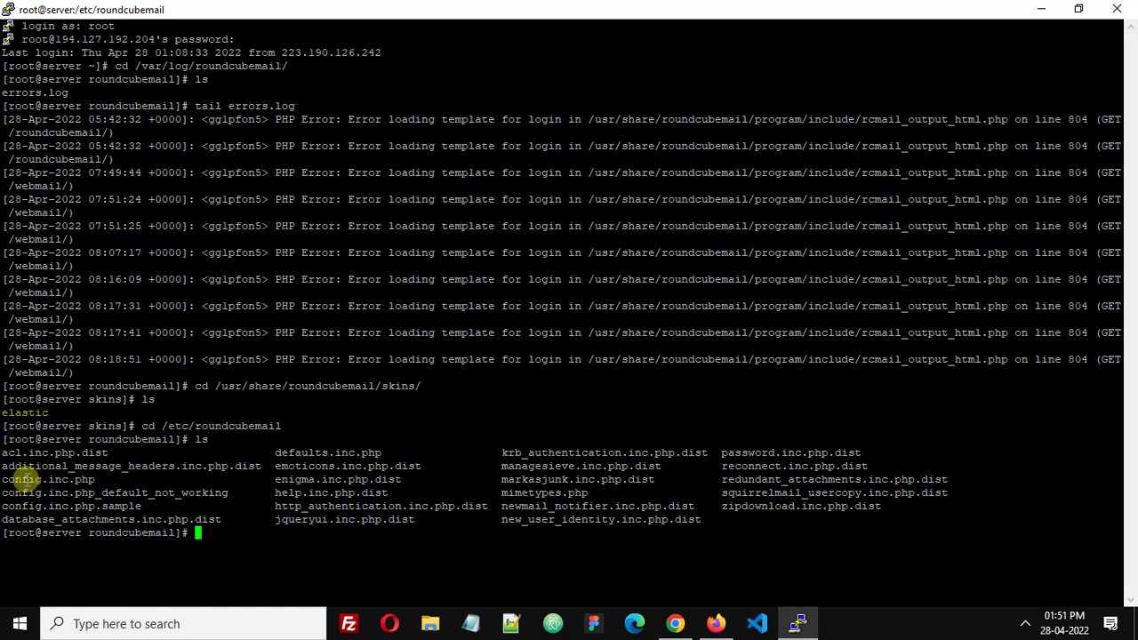
{"action": "left_click_drag", "start_coordinate": [3, 480], "coordinate": [89, 480]}
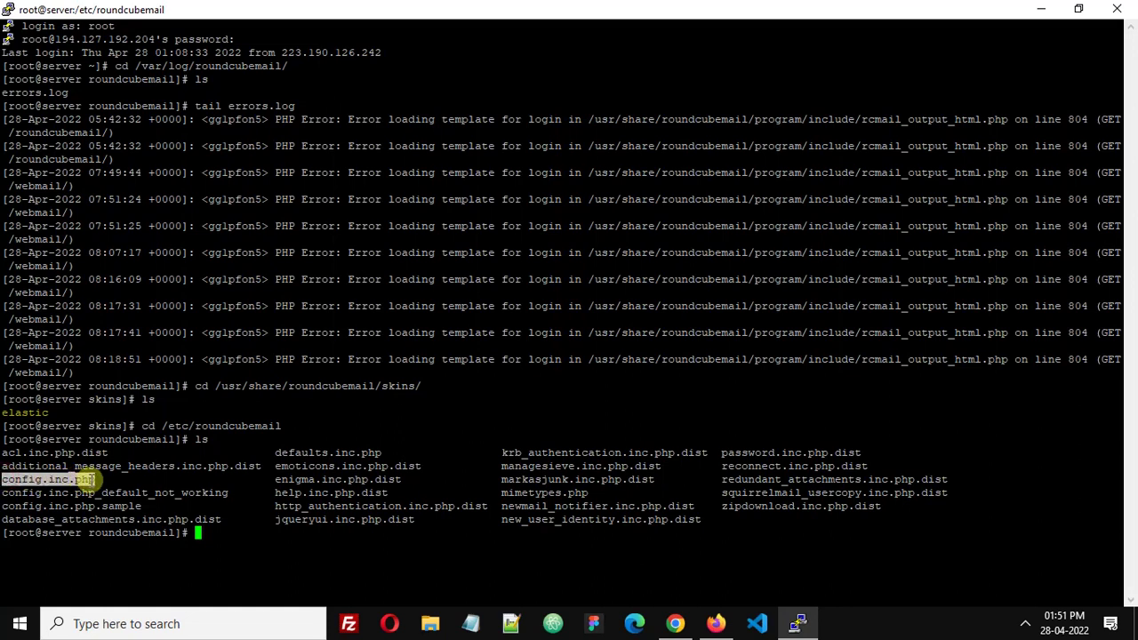
{"action": "left_click", "coordinate": [222, 532]}
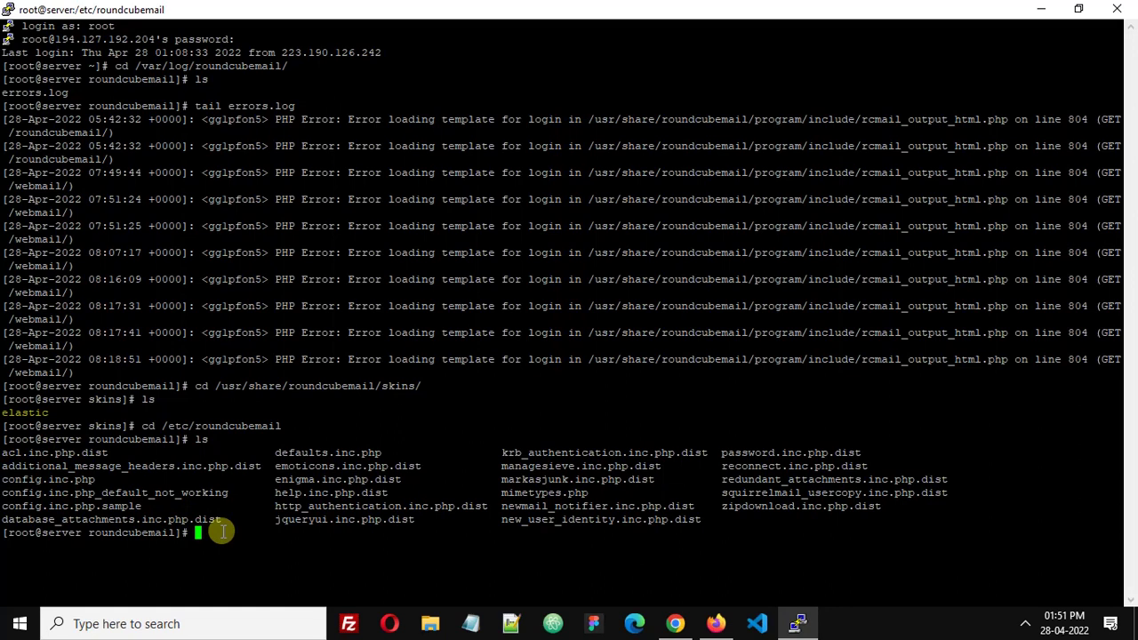
{"action": "type", "text": "nano config.inc.php"}
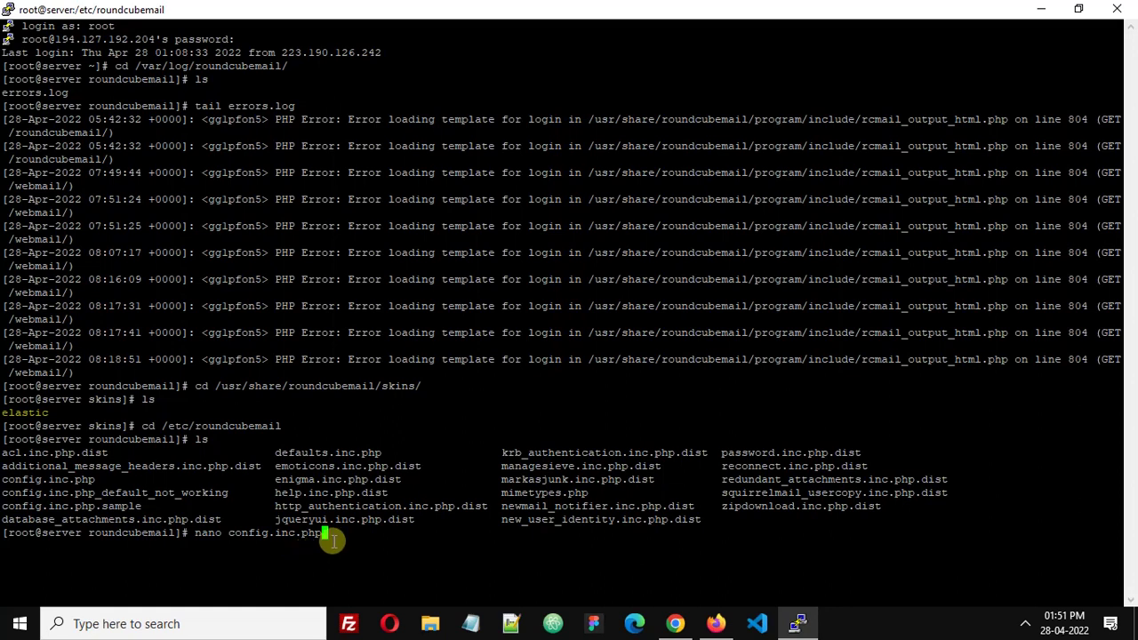
Open config.inc.php in nano and comment out the 'larry' skin line with //
{"action": "key", "text": "Return"}
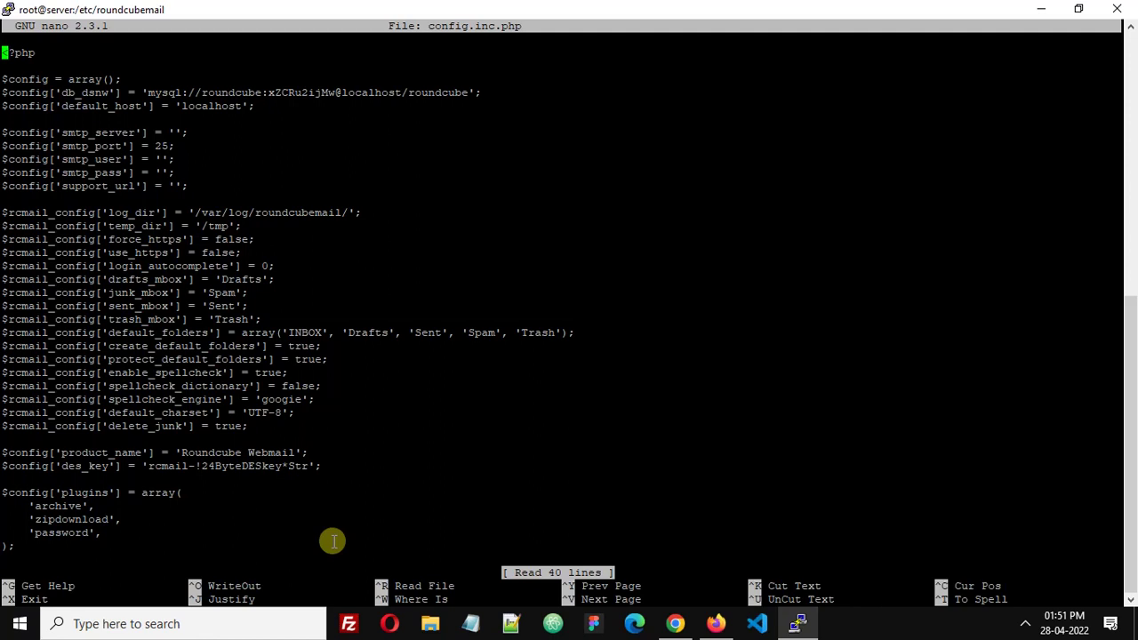
{"action": "key", "text": "Down"}
{"action": "key", "text": "Down"}
{"action": "key", "text": "Down"}
{"action": "key", "text": "Down"}
{"action": "key", "text": "Down"}
{"action": "key", "text": "Down"}
{"action": "key", "text": "Down"}
{"action": "key", "text": "Down"}
{"action": "key", "text": "Down"}
{"action": "key", "text": "Down"}
{"action": "key", "text": "Down"}
{"action": "key", "text": "Down"}
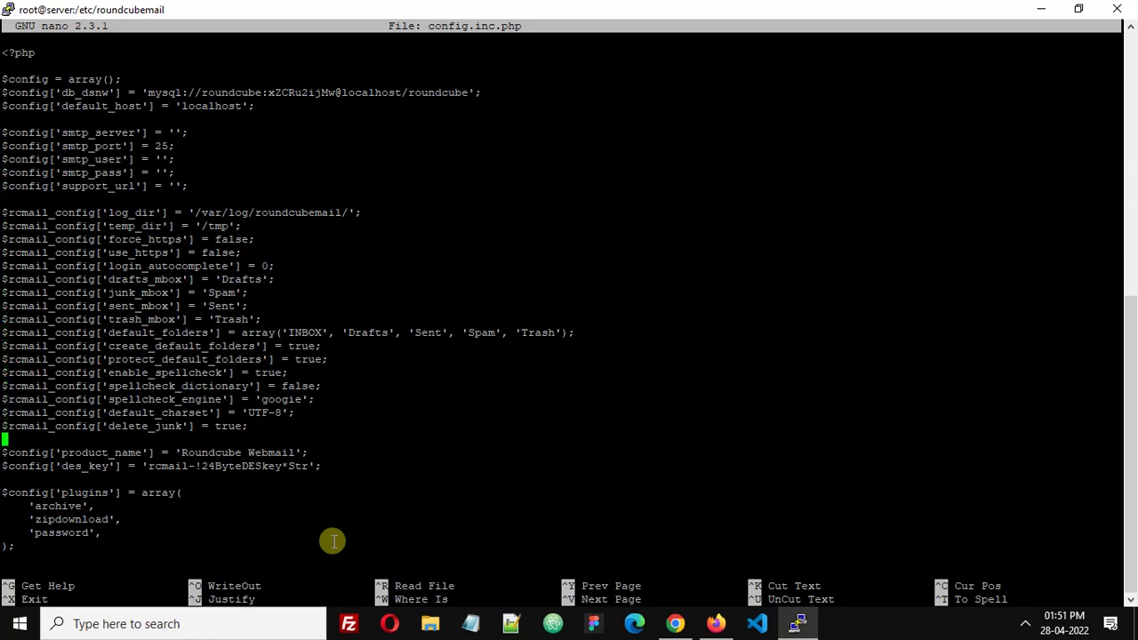
{"action": "key", "text": "Down"}
{"action": "key", "text": "Down"}
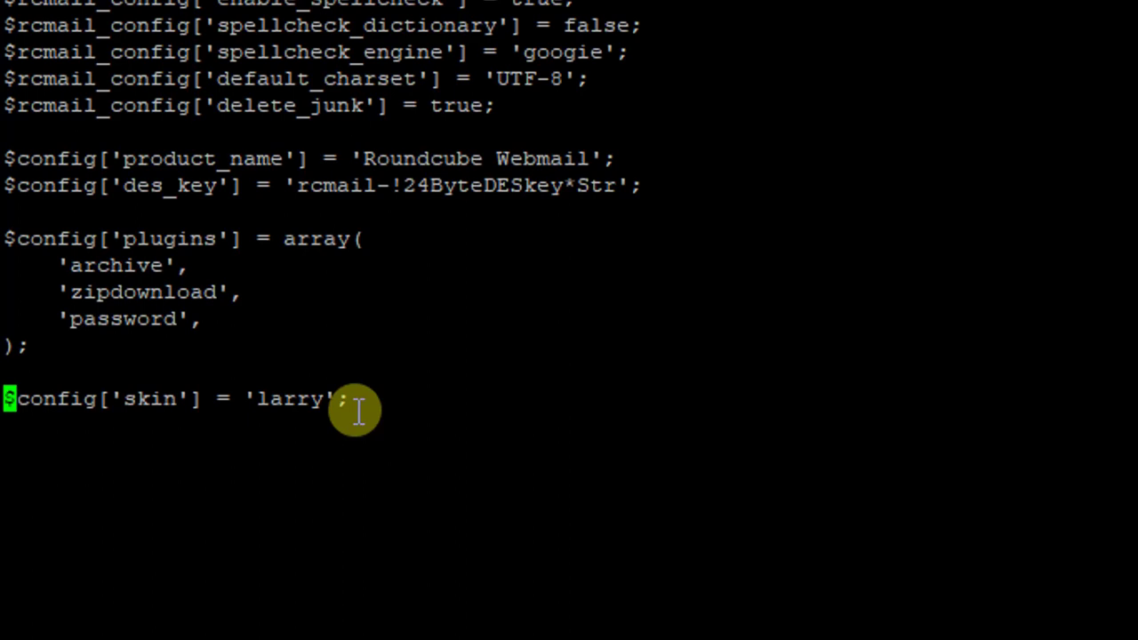
{"action": "type", "text": "//"}
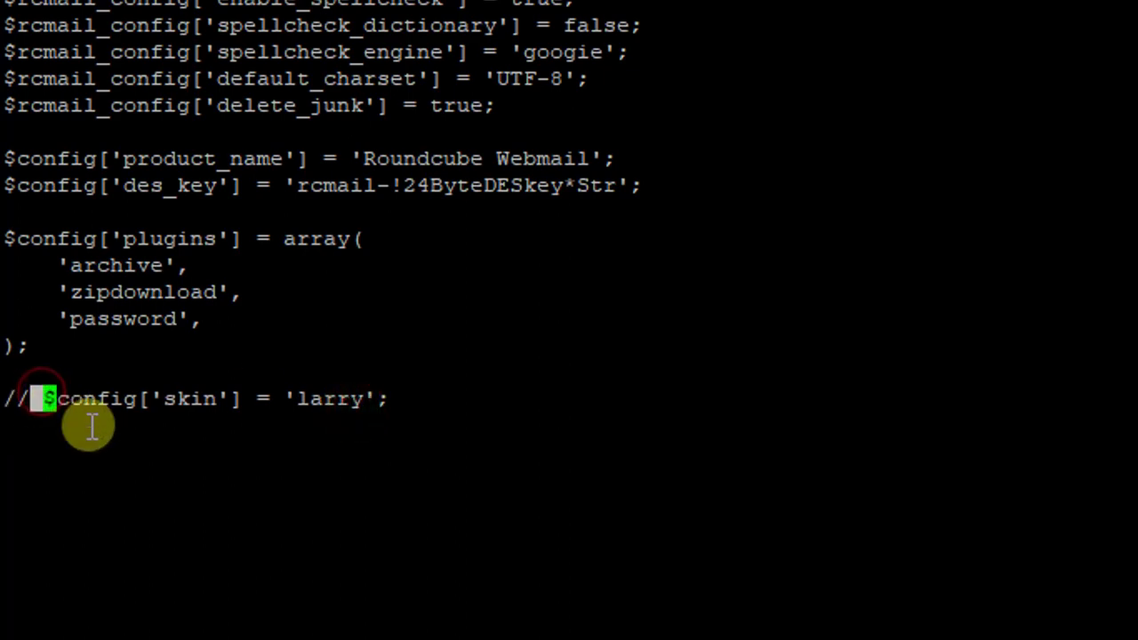
Add a new line $config['skin'] = 'elastic'; below the commented skin line
{"action": "left_click_drag", "start_coordinate": [46, 397], "coordinate": [268, 400]}
{"action": "left_click", "coordinate": [453, 415]}
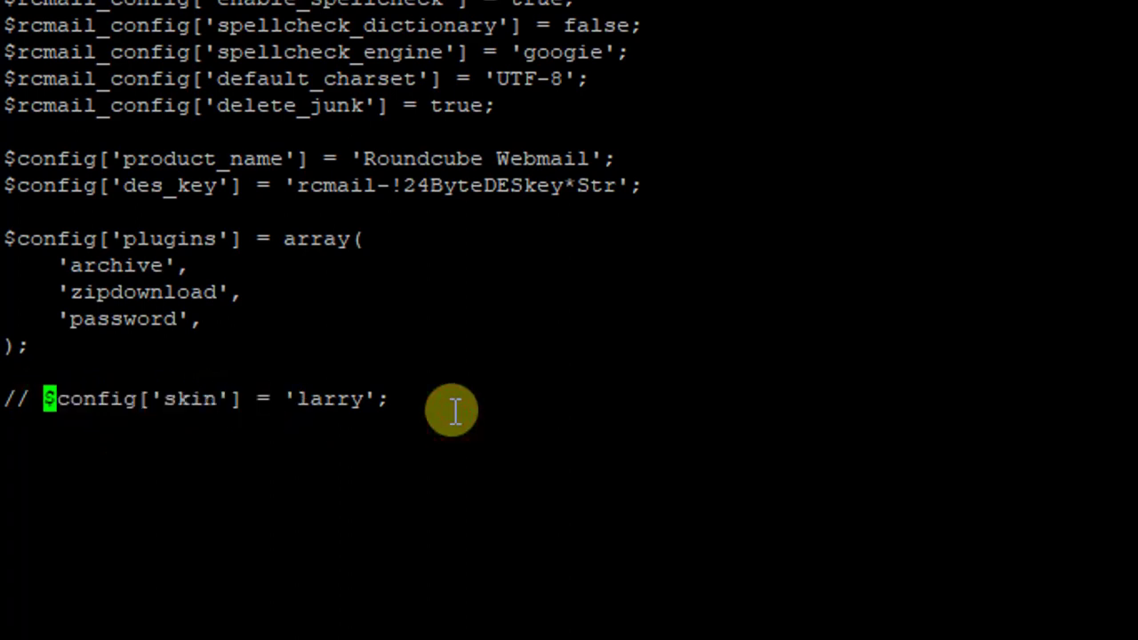
{"action": "key", "text": "End"}
{"action": "key", "text": "Return"}
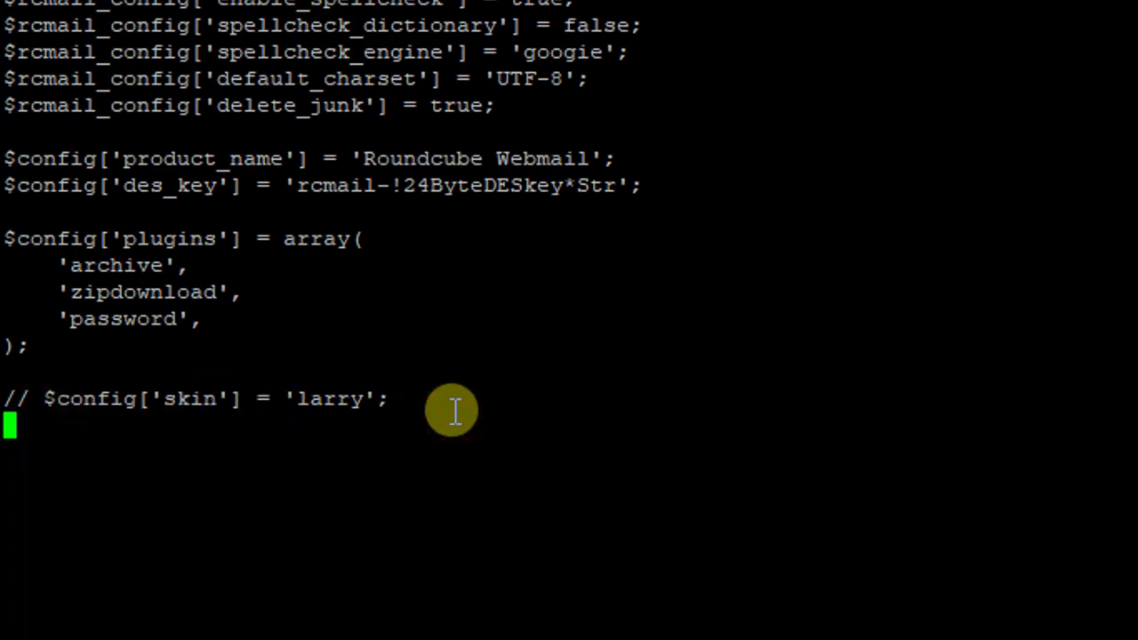
{"action": "type", "text": "$config['skin'] ="}
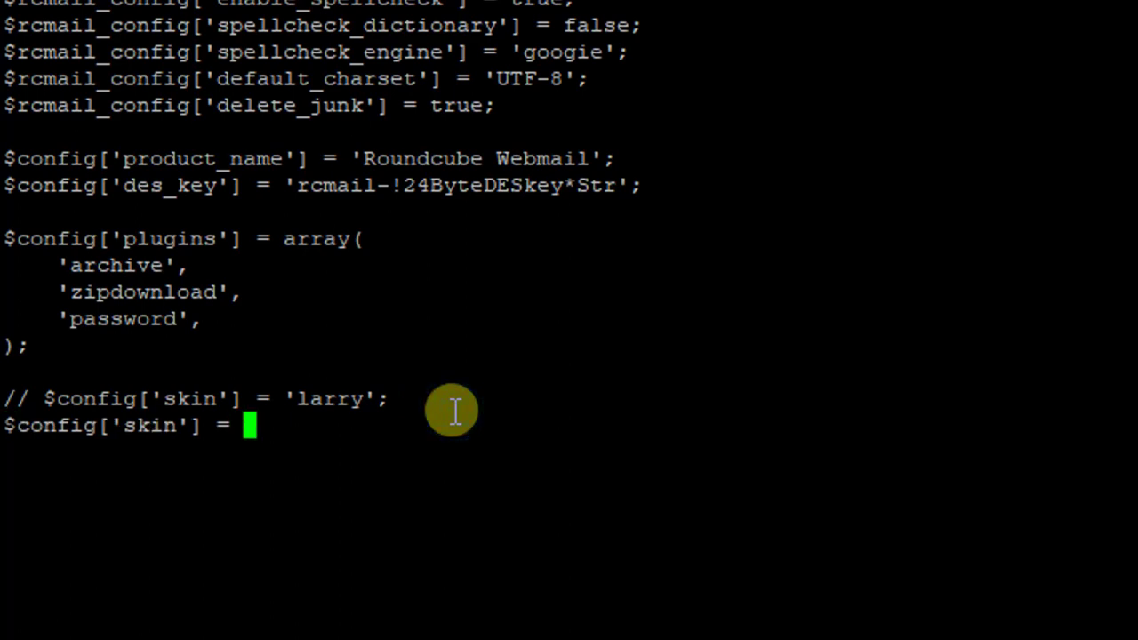
{"action": "type", "text": " '"}
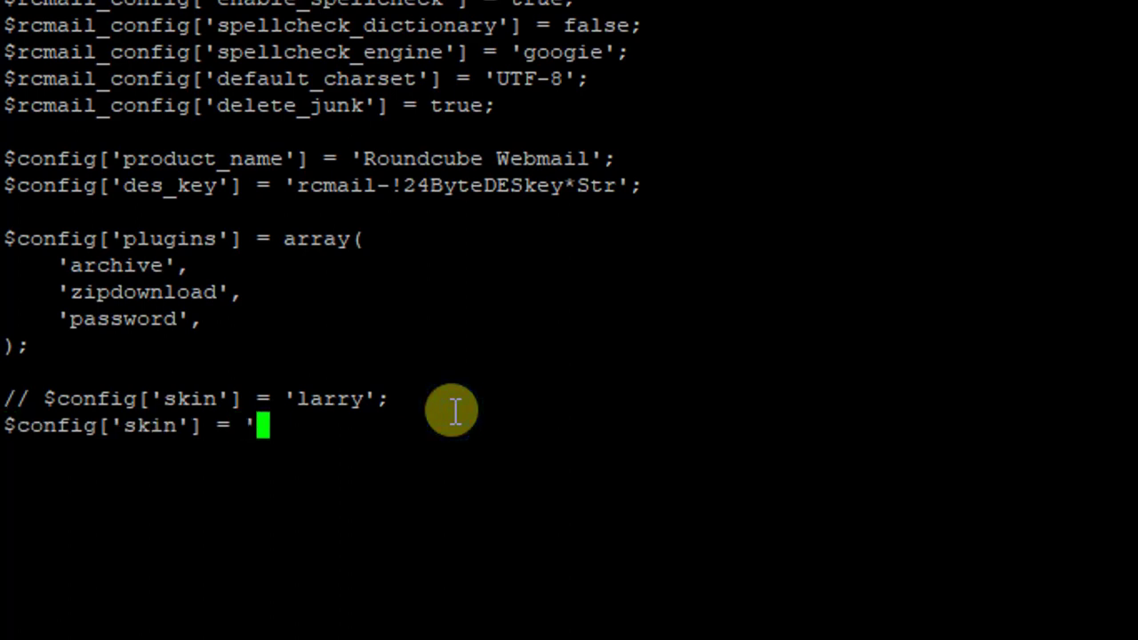
{"action": "type", "text": "el"}
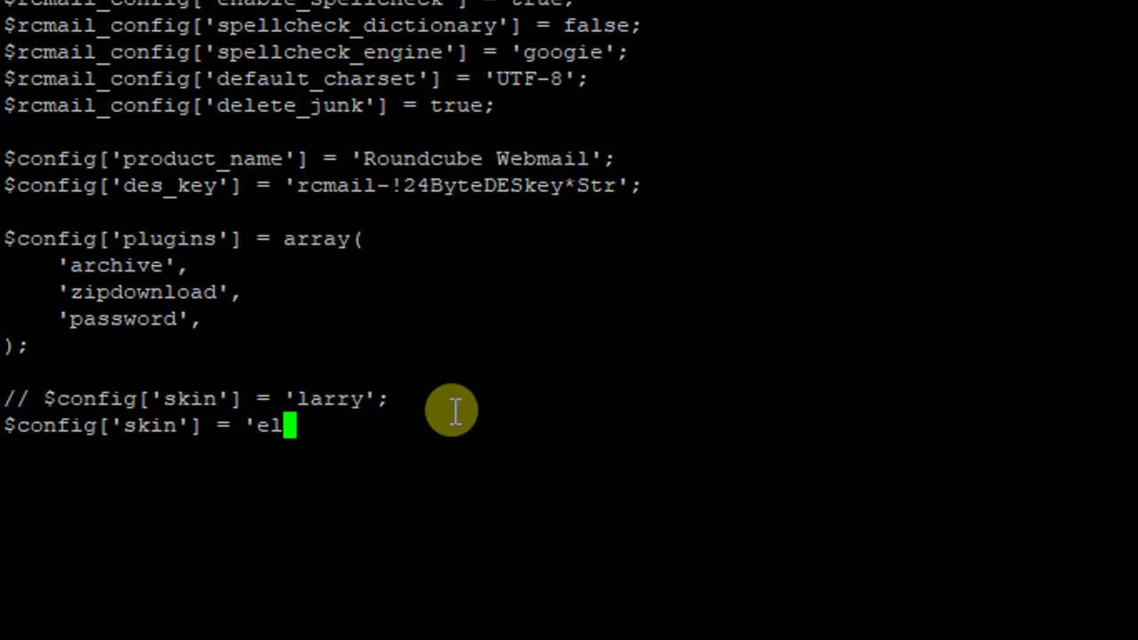
{"action": "type", "text": "a"}
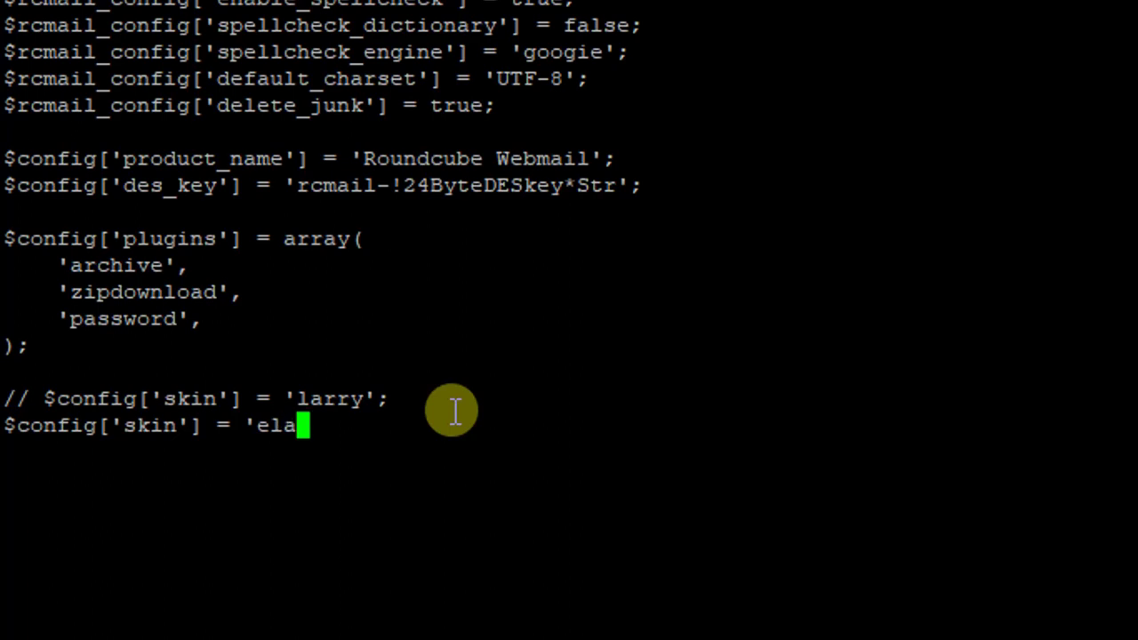
{"action": "type", "text": "stic"}
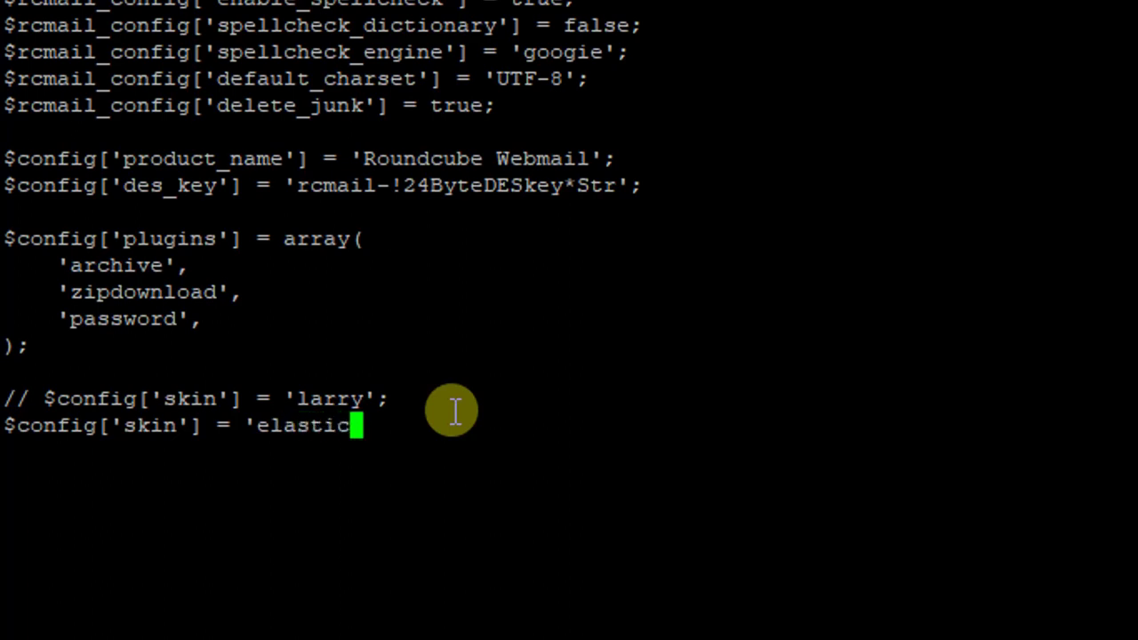
{"action": "type", "text": "'"}
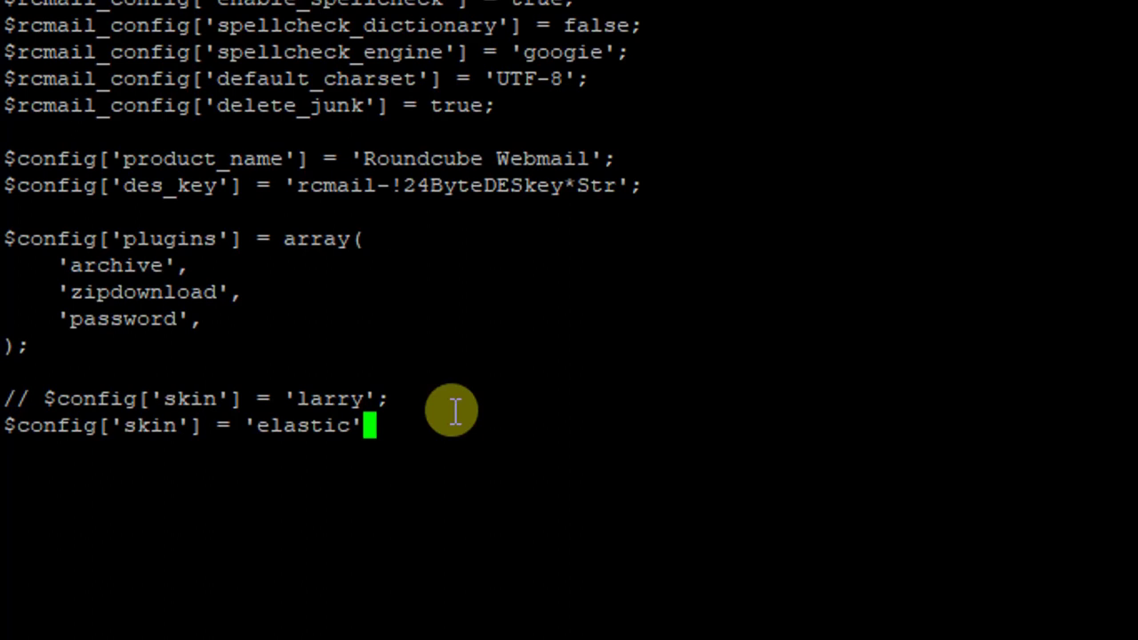
{"action": "type", "text": ";"}
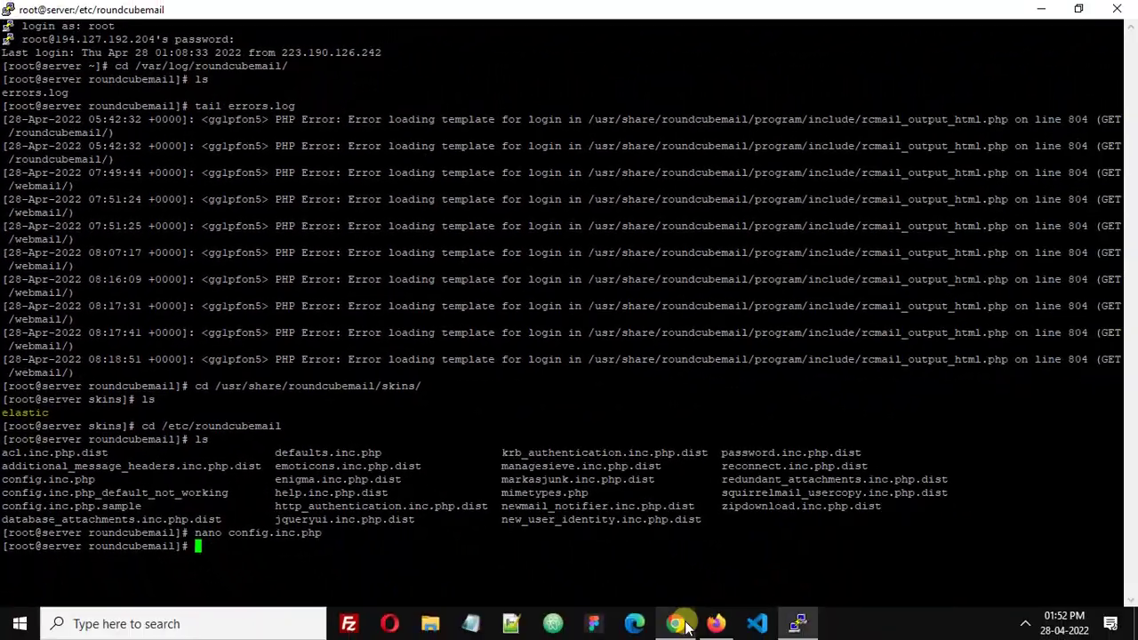
Reload /webmail/ in Chrome to get the Roundcube login page, then return to PuTTY
{"action": "left_click", "coordinate": [685, 626]}
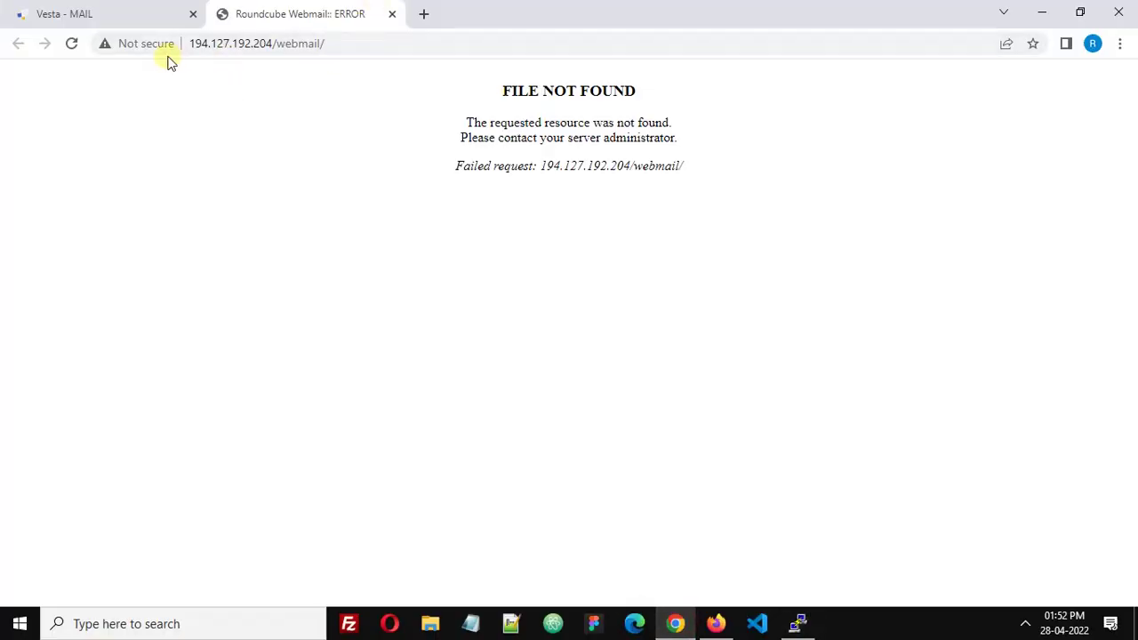
{"action": "left_click", "coordinate": [71, 43]}
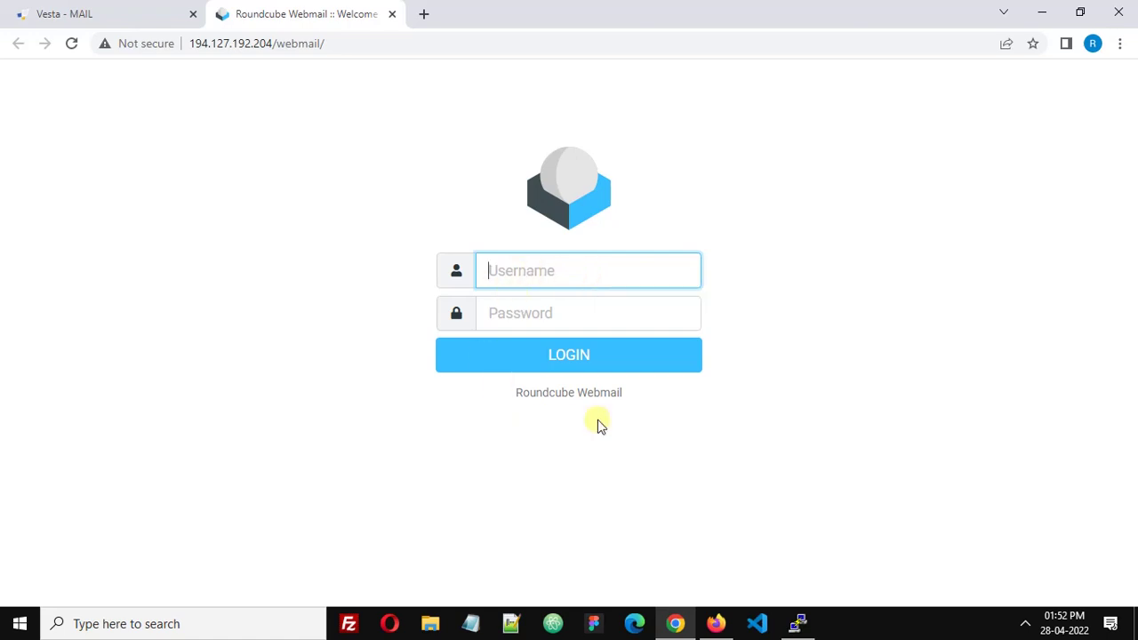
{"action": "left_click", "coordinate": [791, 623]}
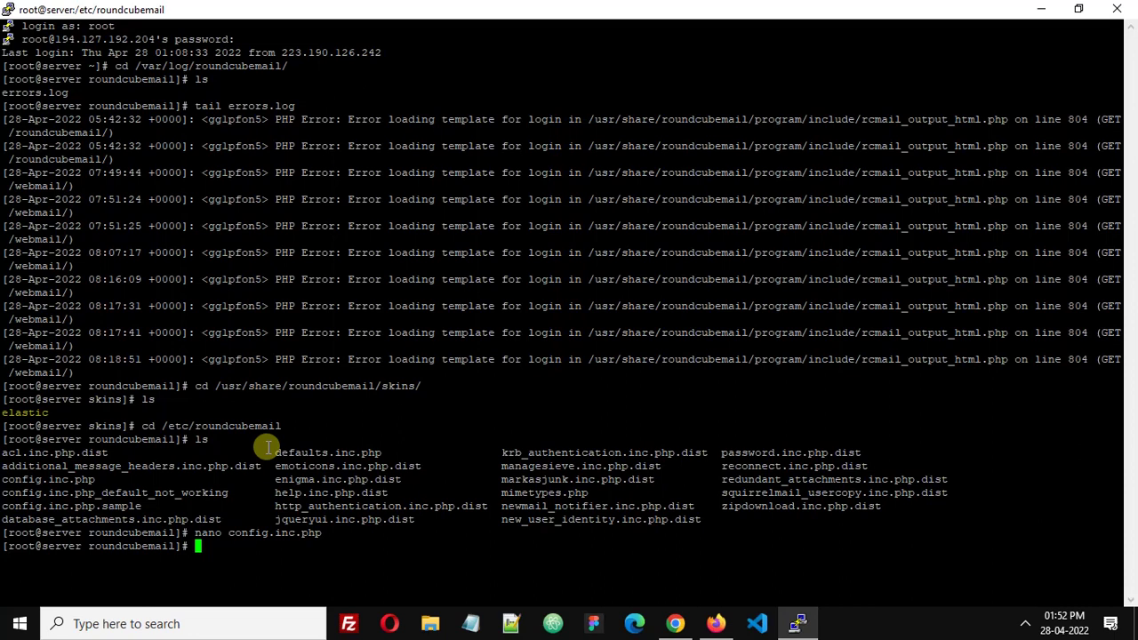